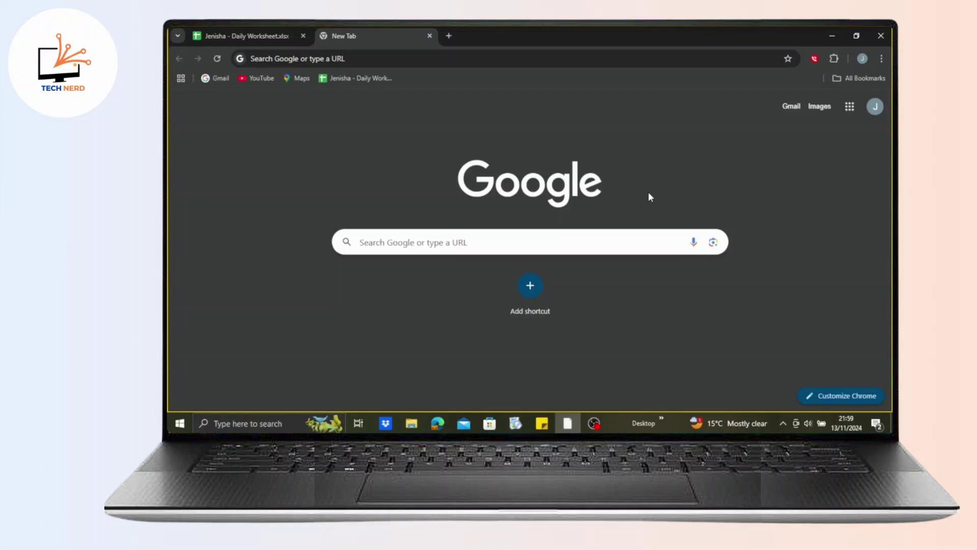
Search Google for 'accenture workday', correcting typos in the query.
click(606, 58)
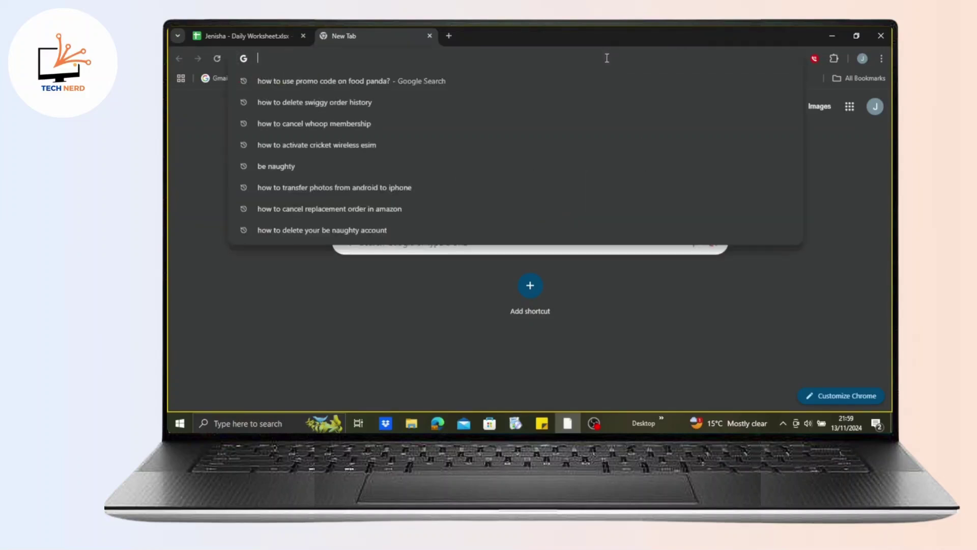
text(acce)
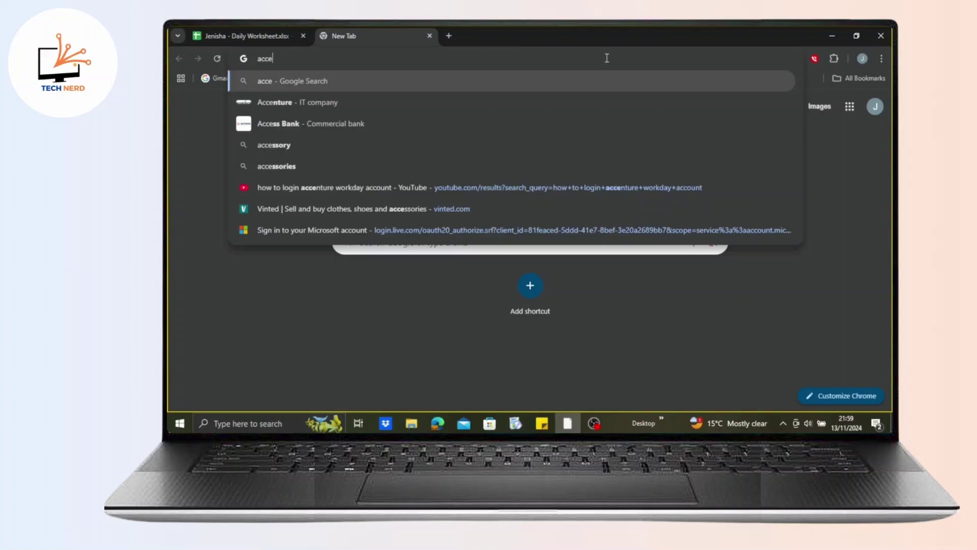
text(nytu)
key(BackSpace)
key(BackSpace)
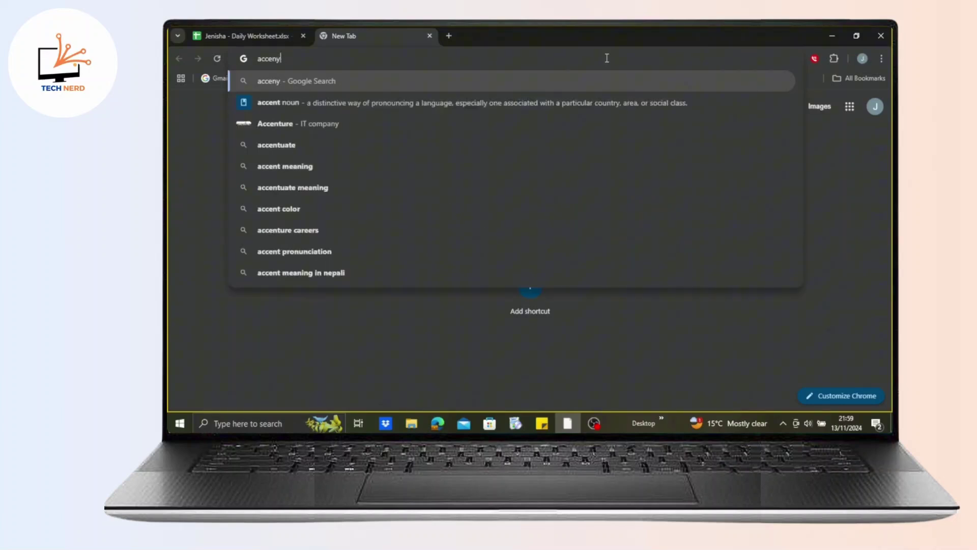
key(BackSpace)
text(ture)
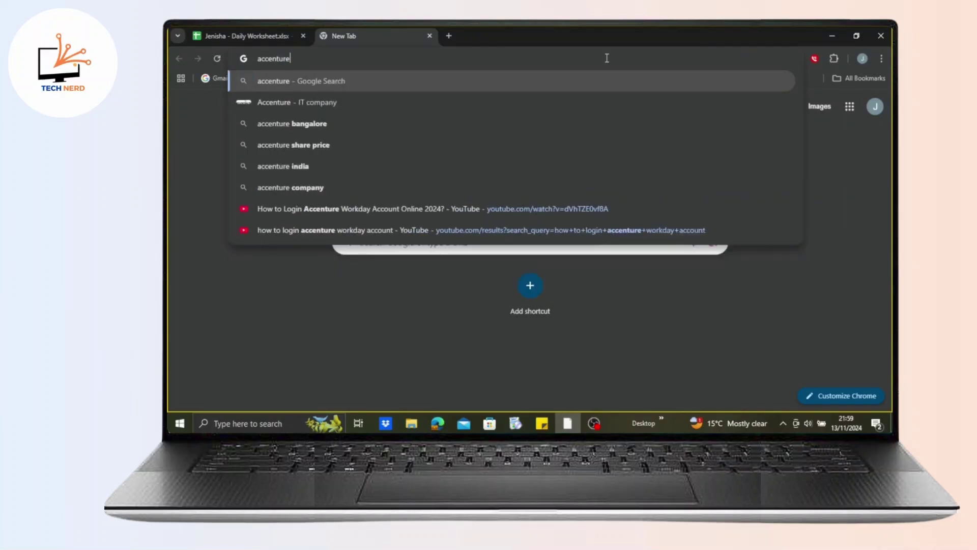
text( wo)
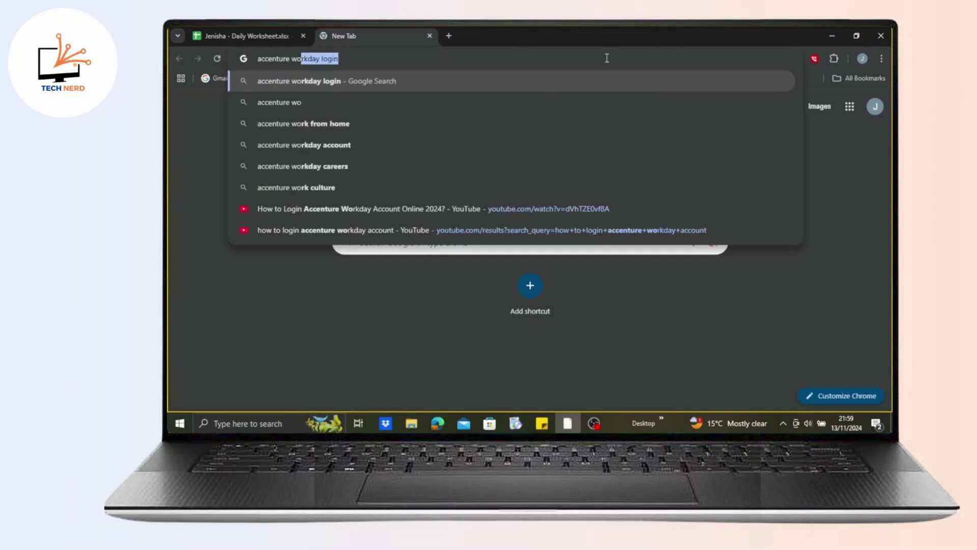
text(e)
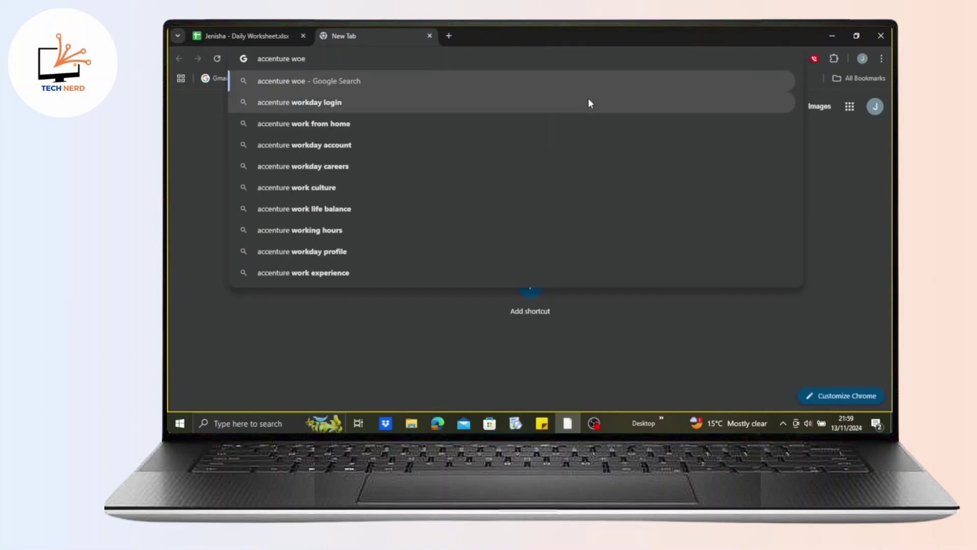
key(BackSpace)
text(r)
key(Return)
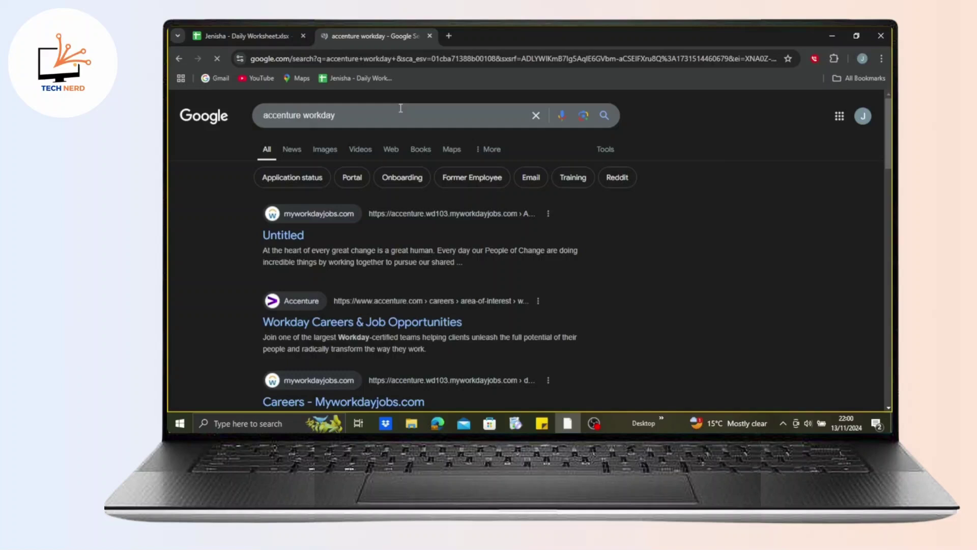
scroll(364, 332, down, 2)
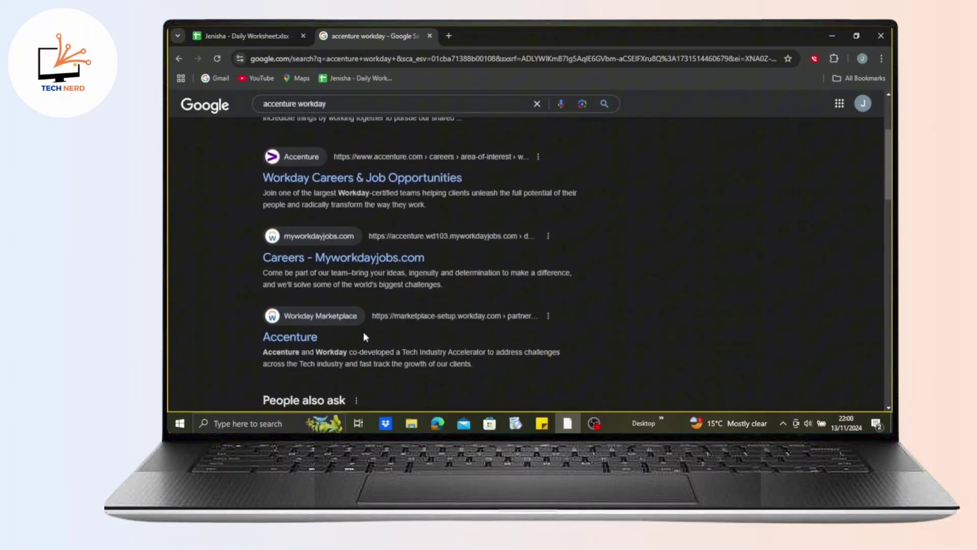
scroll(364, 332, up, 4)
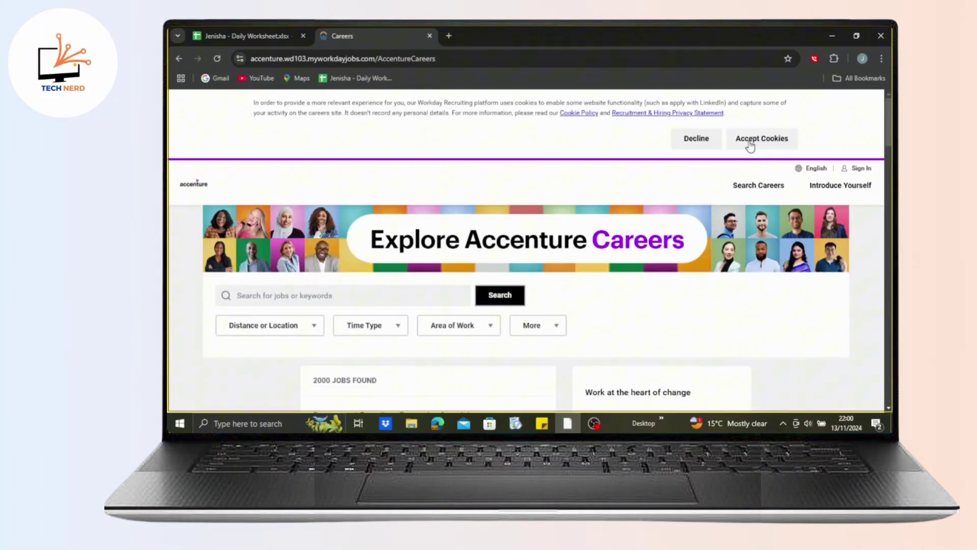
Accept the cookie notice and bring up the Sign In form with email and password fields.
click(761, 139)
scroll(534, 267, down, 5)
scroll(535, 268, down, 5)
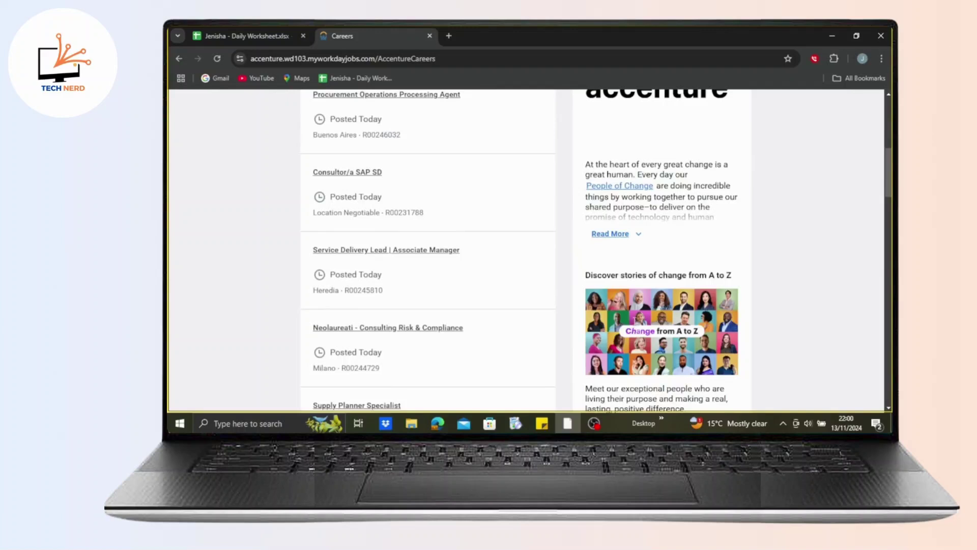
scroll(462, 244, up, 5)
scroll(462, 245, up, 5)
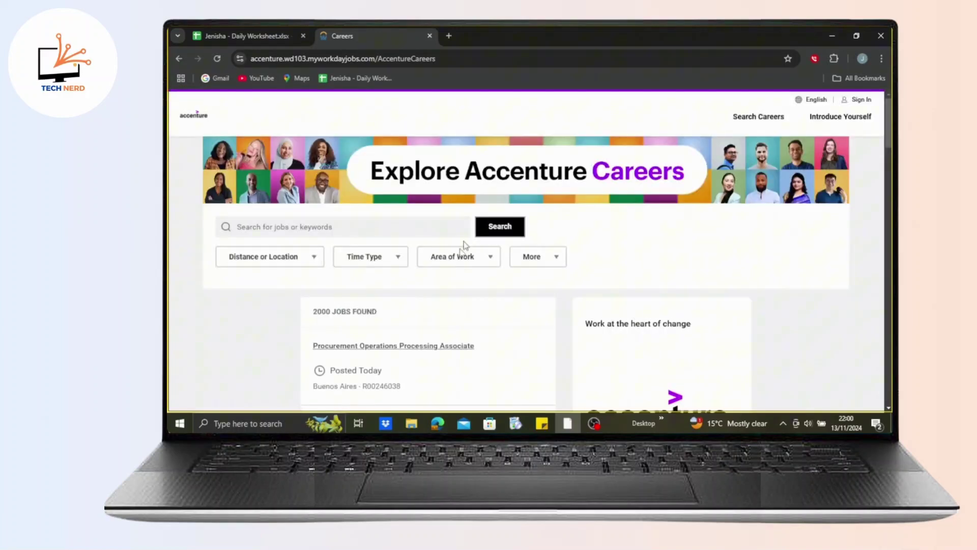
click(863, 100)
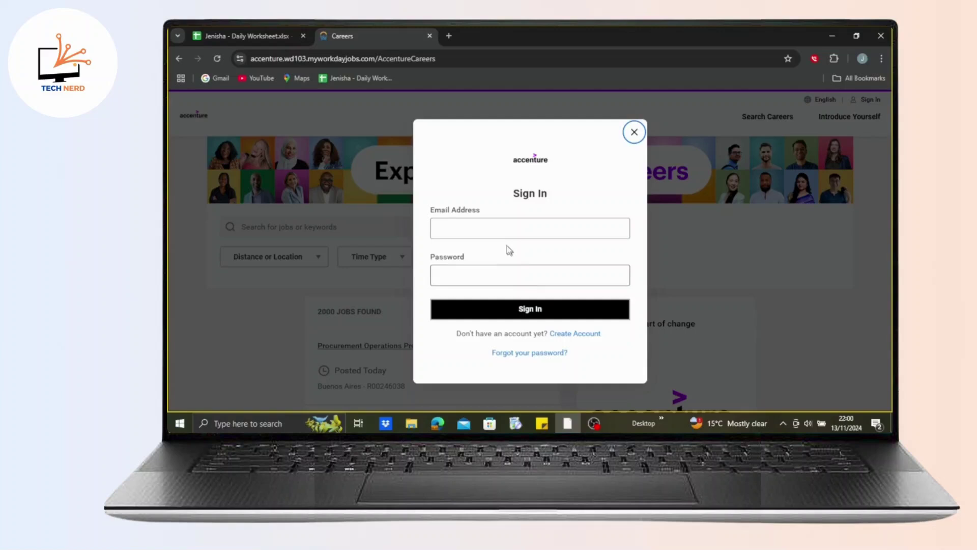
click(517, 232)
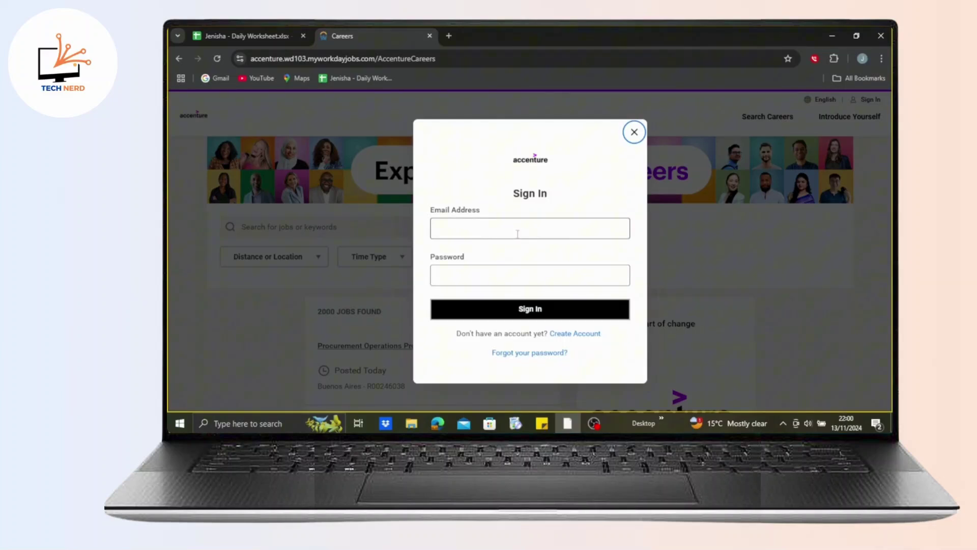
click(517, 232)
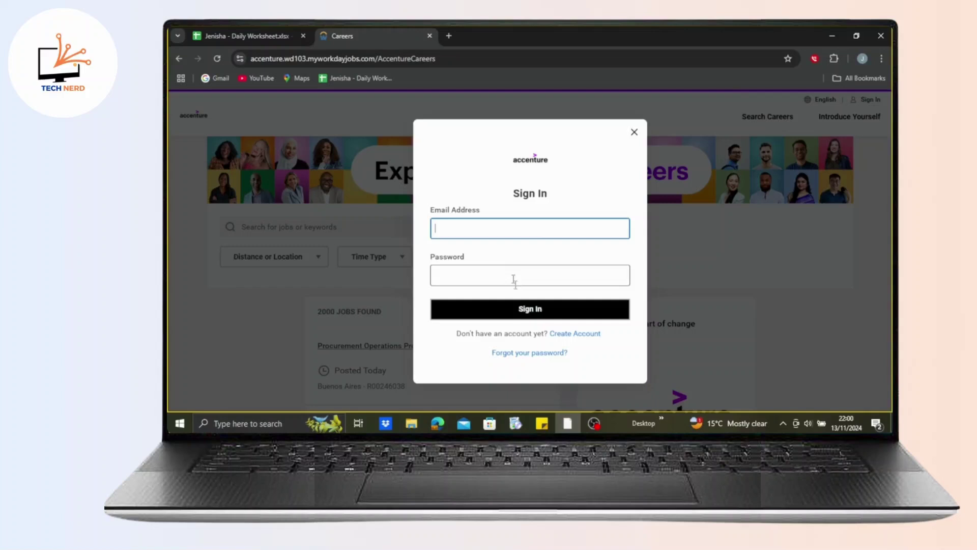
Switch from Sign In to the Create Account form and review its fields and terms.
click(569, 333)
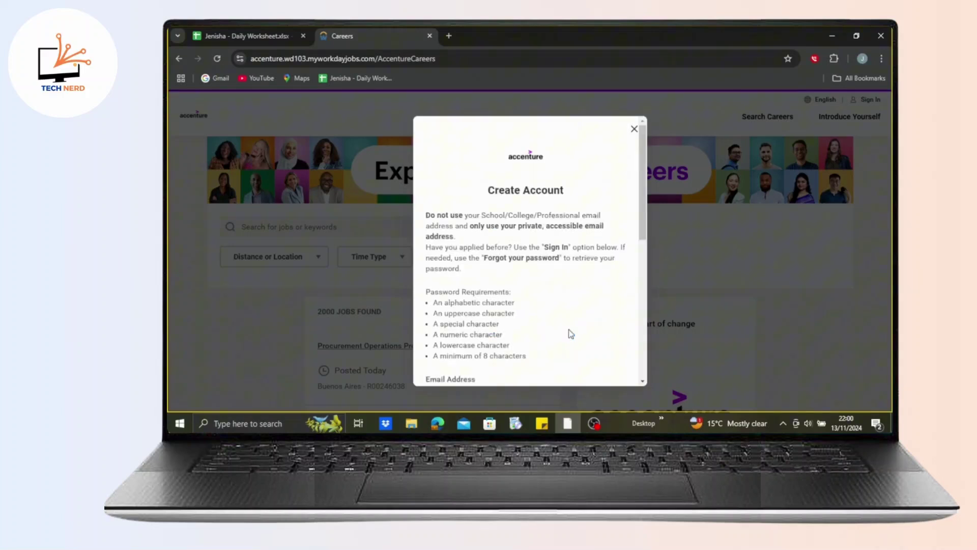
scroll(558, 295, down, 2)
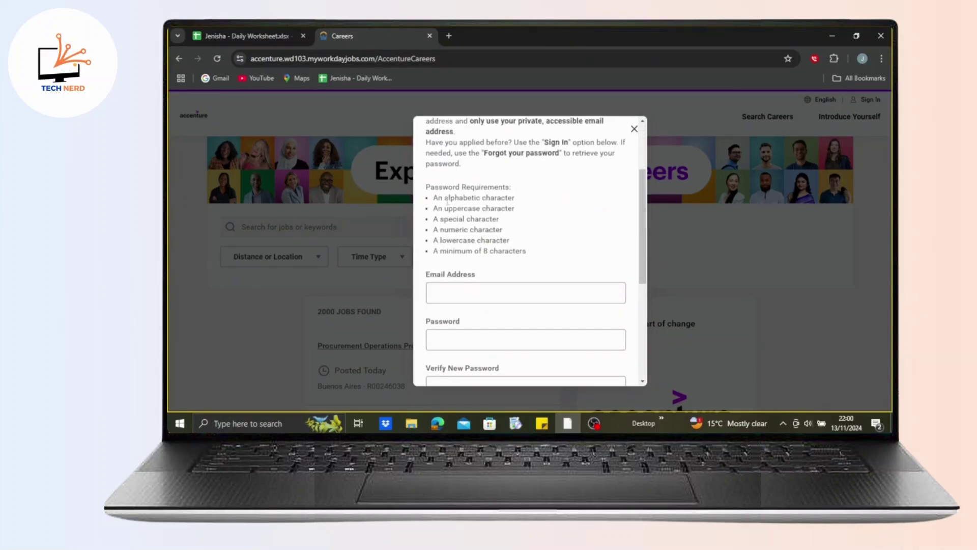
scroll(467, 235, down, 1)
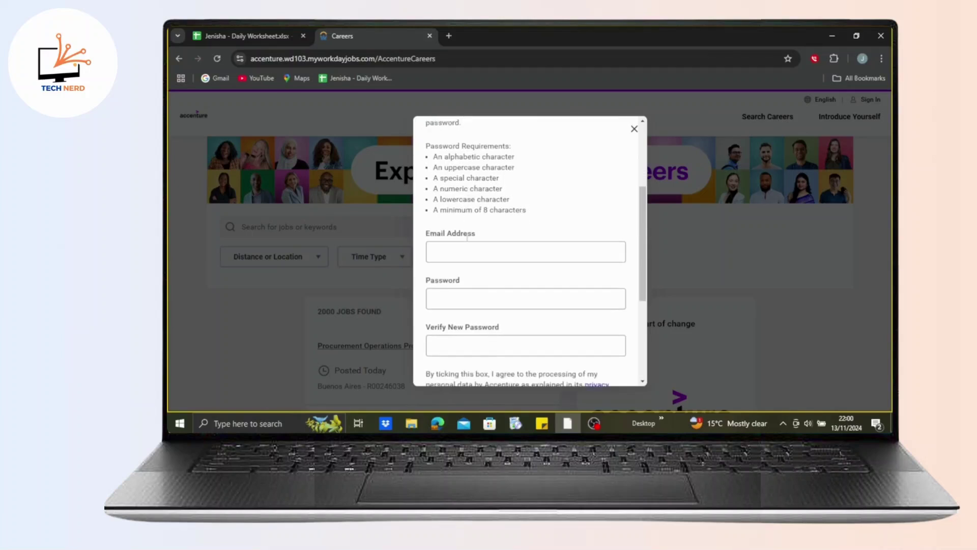
scroll(457, 334, down, 2)
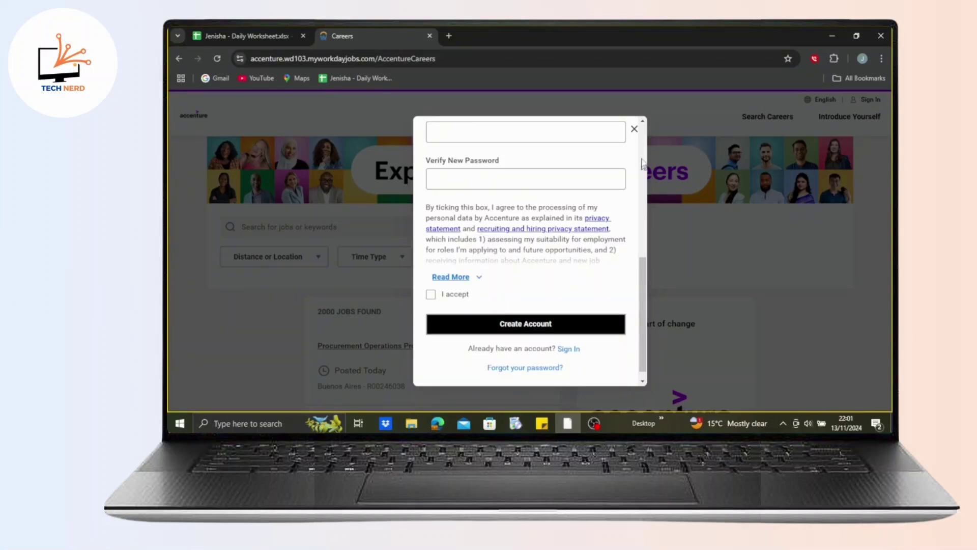
Dismiss the Create Account form to reveal the job search page with 2000 jobs.
click(633, 129)
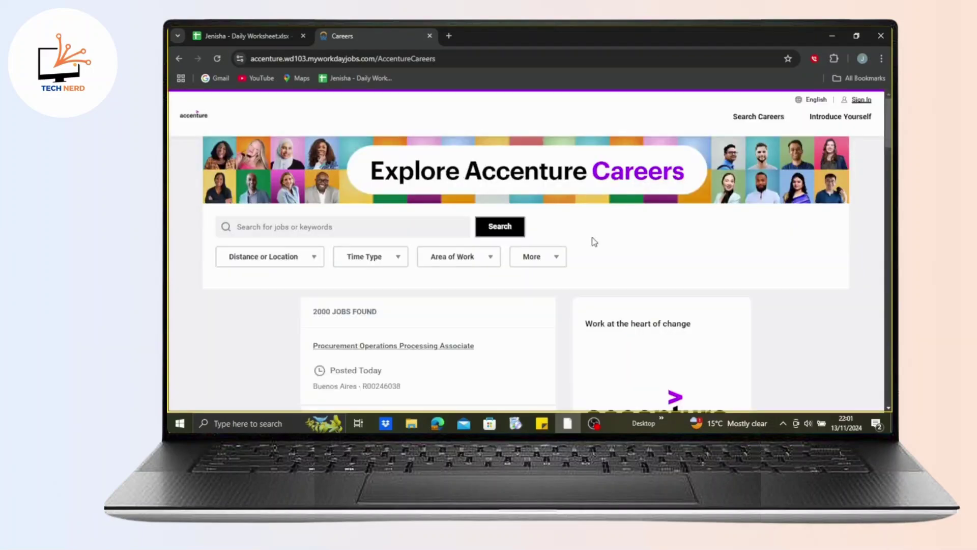